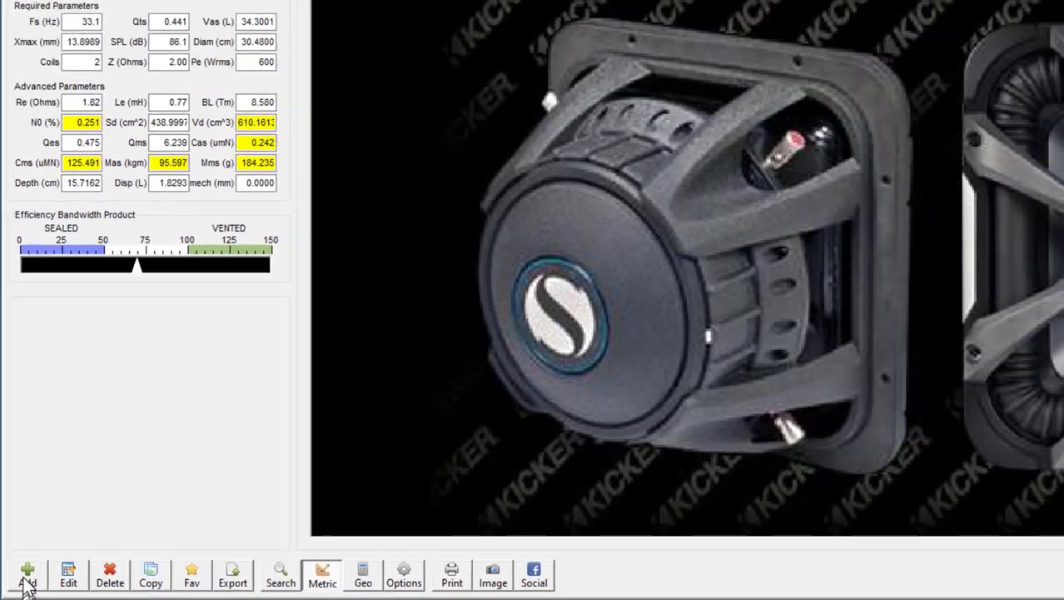
- Add a new driver with brand Kicker, series L7 and model 41L7122
{"action": "left_click", "coordinate": [37, 566]}
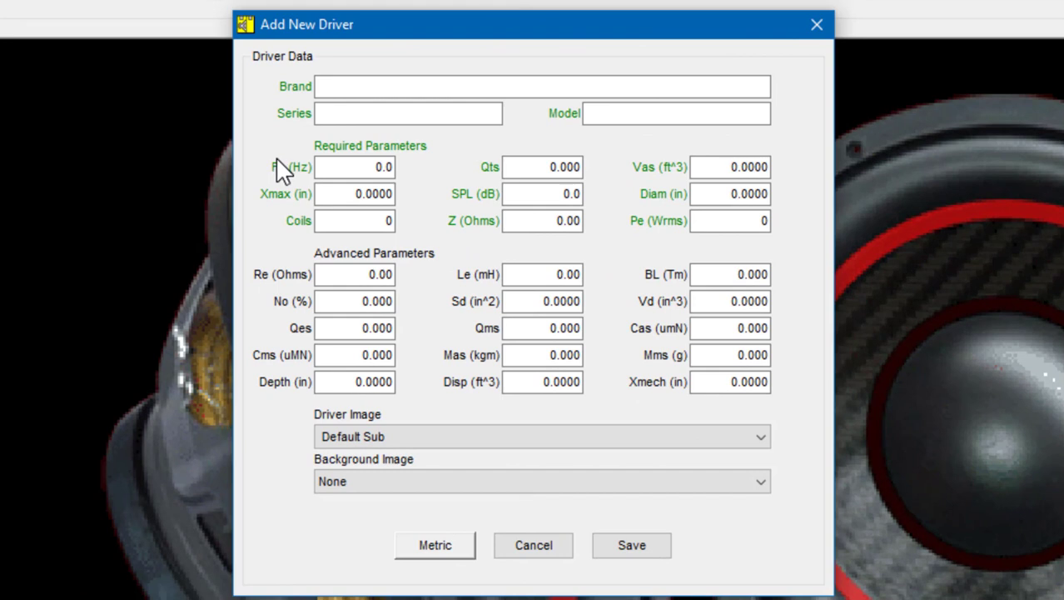
{"action": "left_click", "coordinate": [324, 82]}
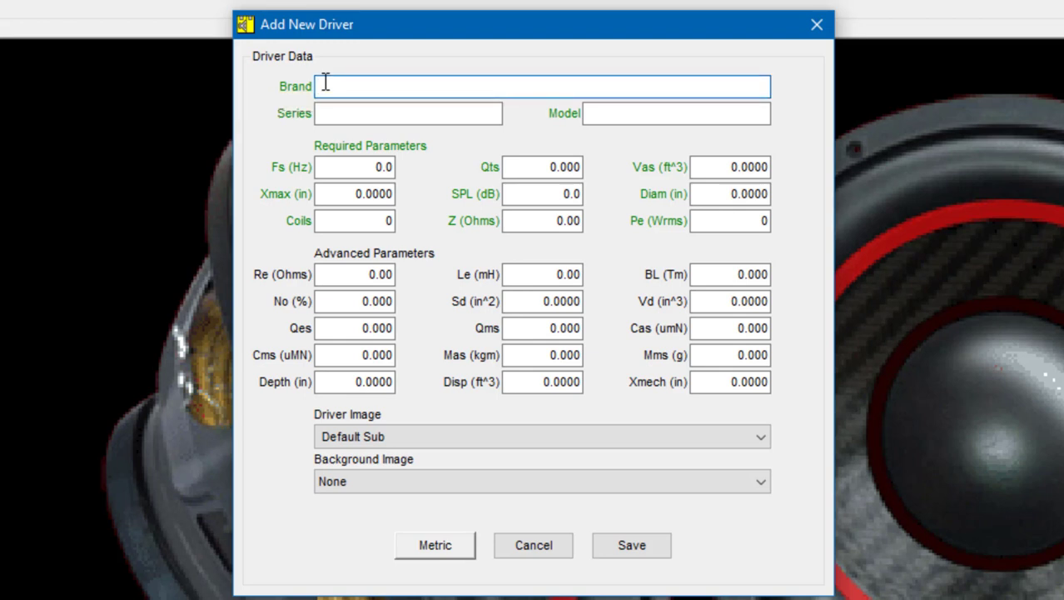
{"action": "type", "text": "Kicker"}
{"action": "key", "text": "Tab"}
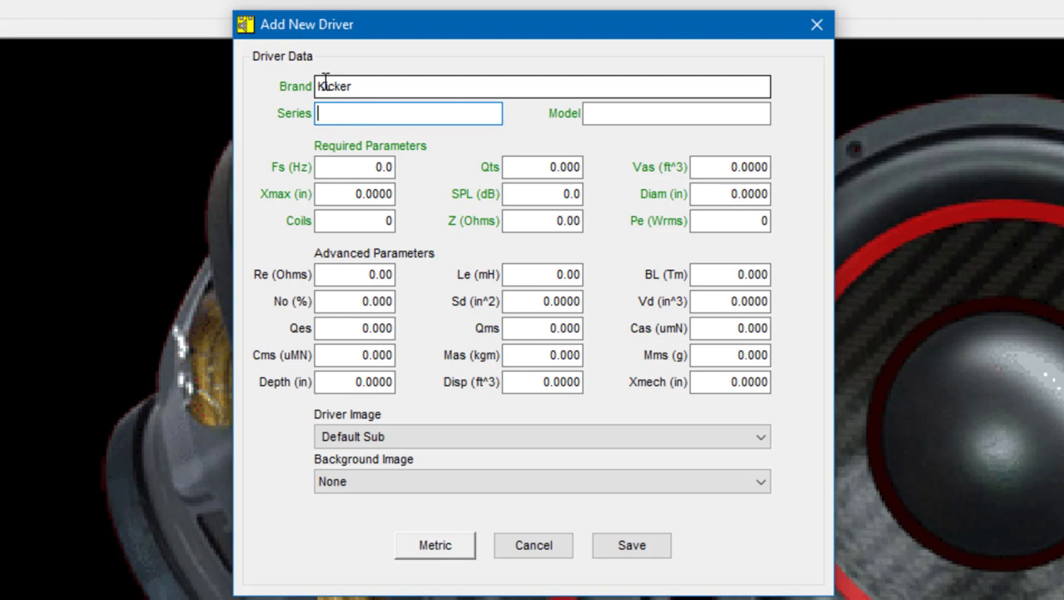
{"action": "type", "text": "L7"}
{"action": "key", "text": "Tab"}
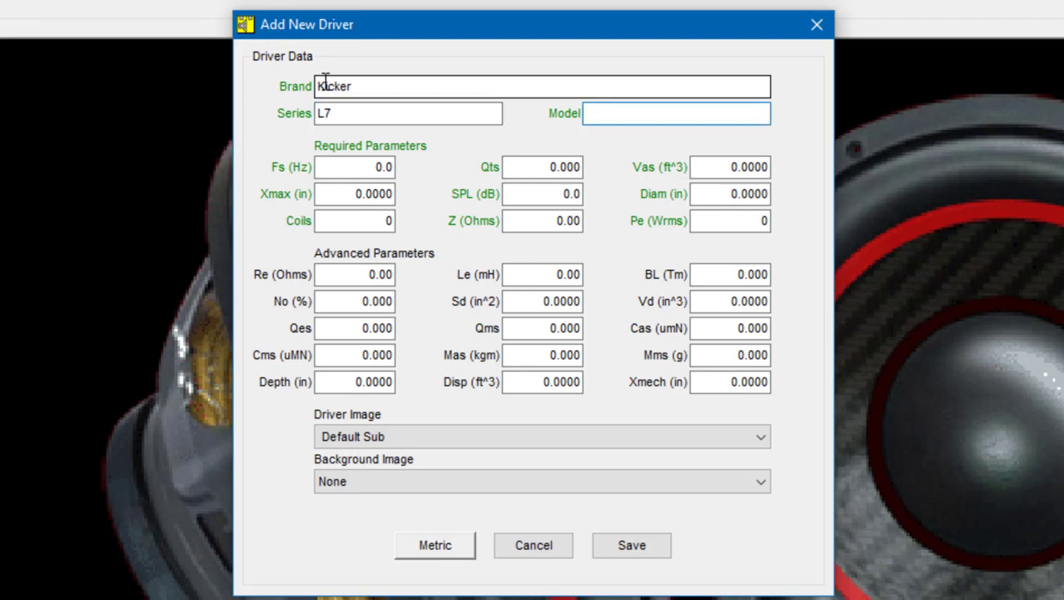
{"action": "type", "text": "41L7122"}
{"action": "key", "text": "Tab"}
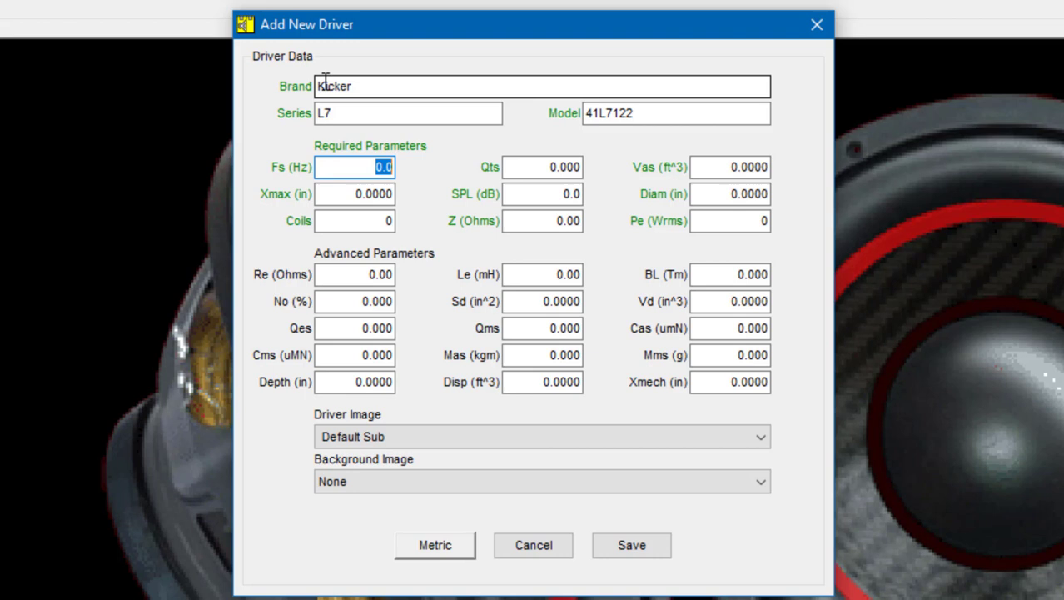
- Set the driver's Fs to 33.35 Hz and its Qts to 0.692
{"action": "type", "text": "33.35"}
{"action": "key", "text": "Tab"}
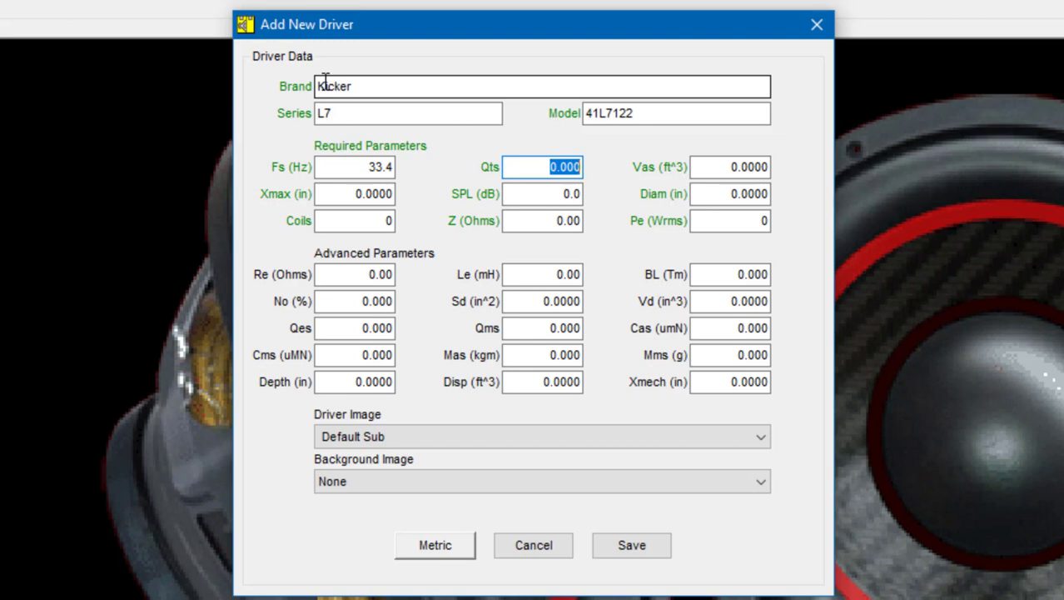
{"action": "type", "text": ".692"}
{"action": "key", "text": "Tab"}
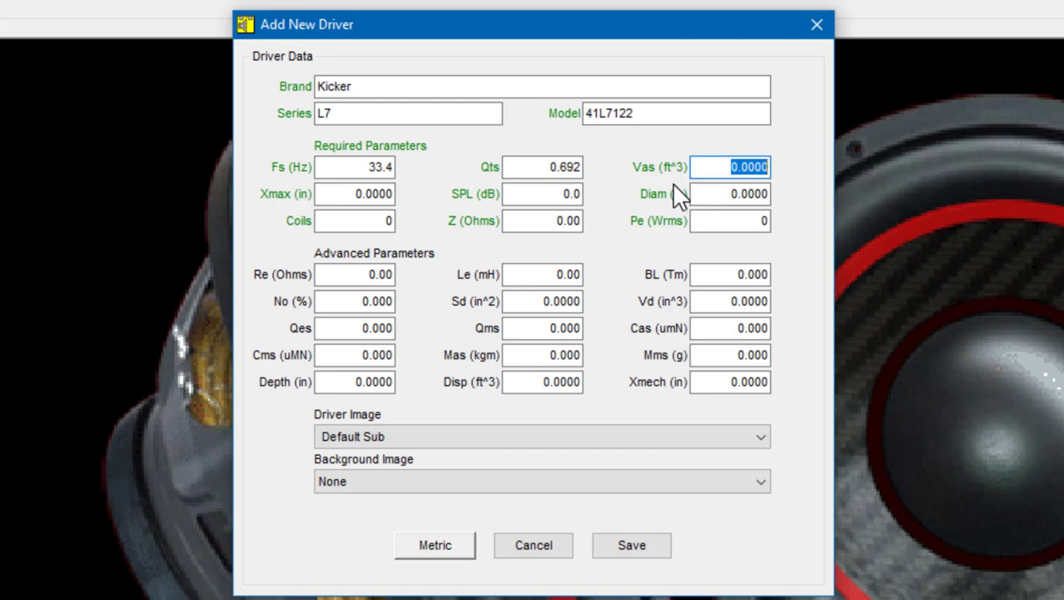
- In metric units, set the driver's Vas to 38.88 L, Xmax to 21 mm and SPL to 84.89 dB
{"action": "left_click", "coordinate": [433, 556]}
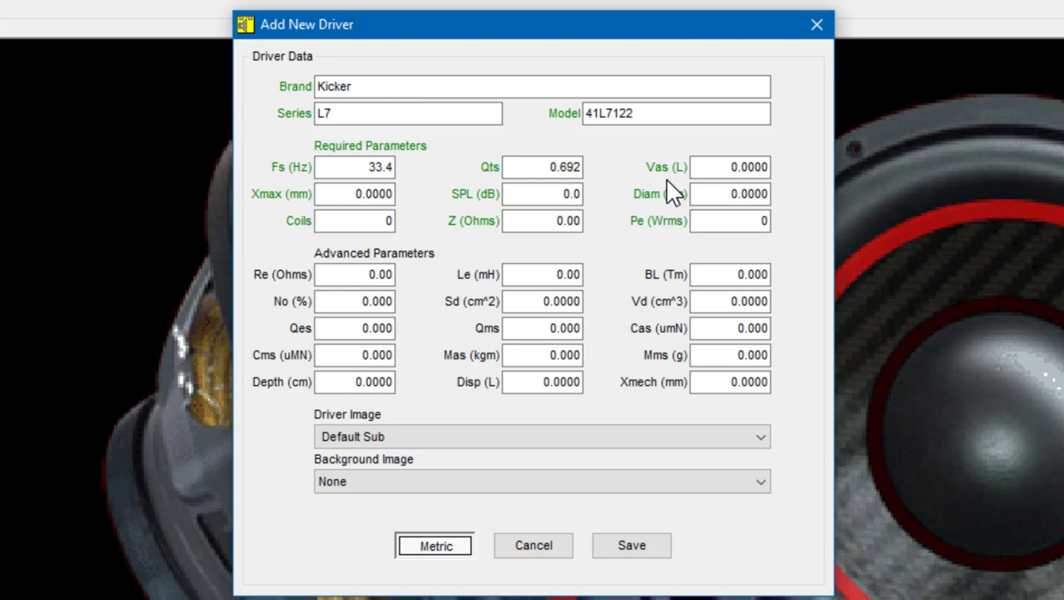
{"action": "left_click", "coordinate": [710, 169]}
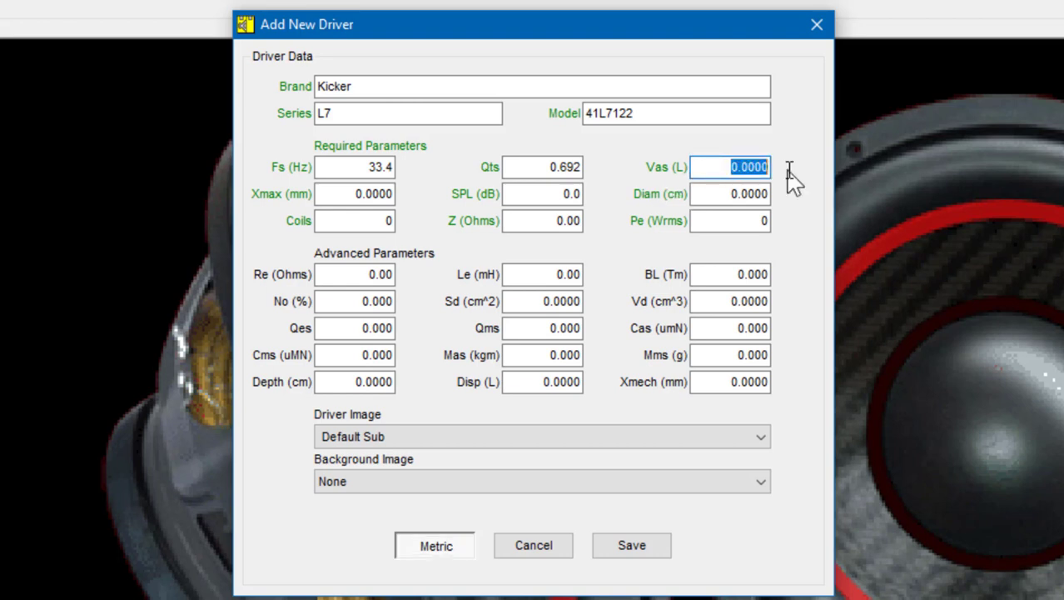
{"action": "type", "text": "38.88"}
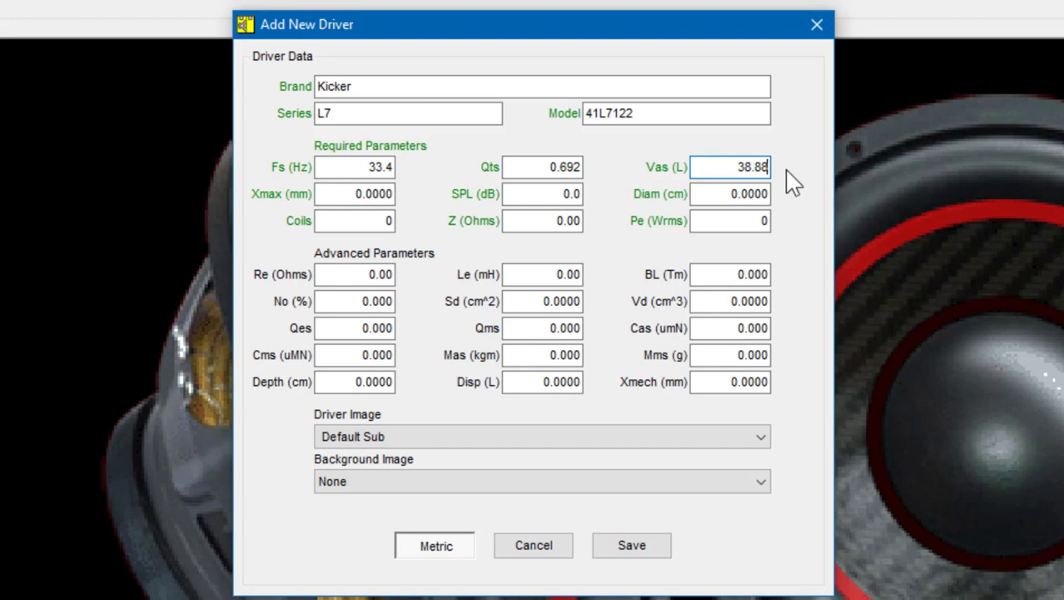
{"action": "key", "text": "Tab"}
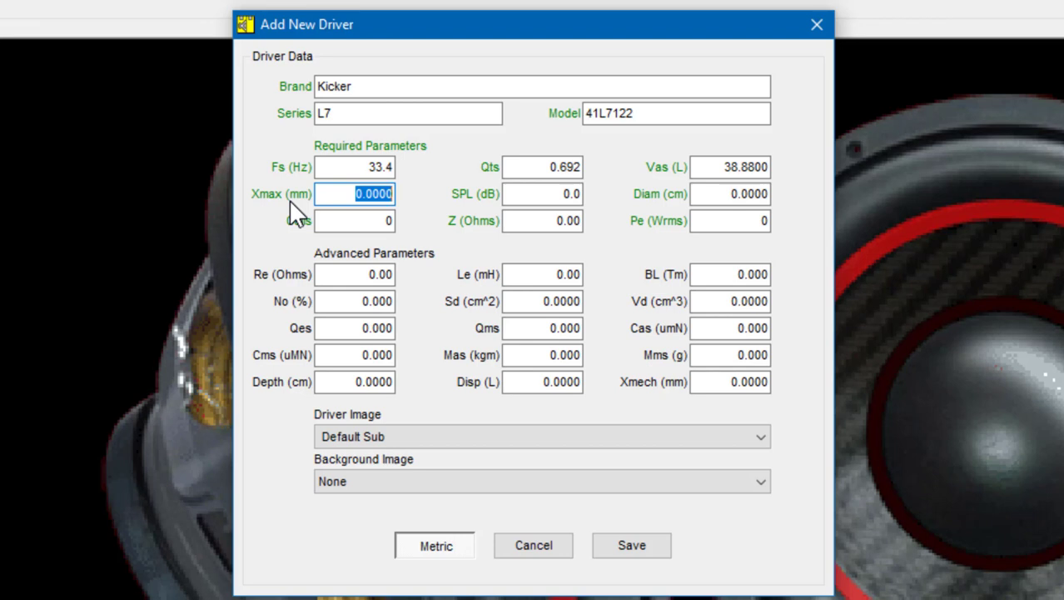
{"action": "type", "text": "21"}
{"action": "key", "text": "Tab"}
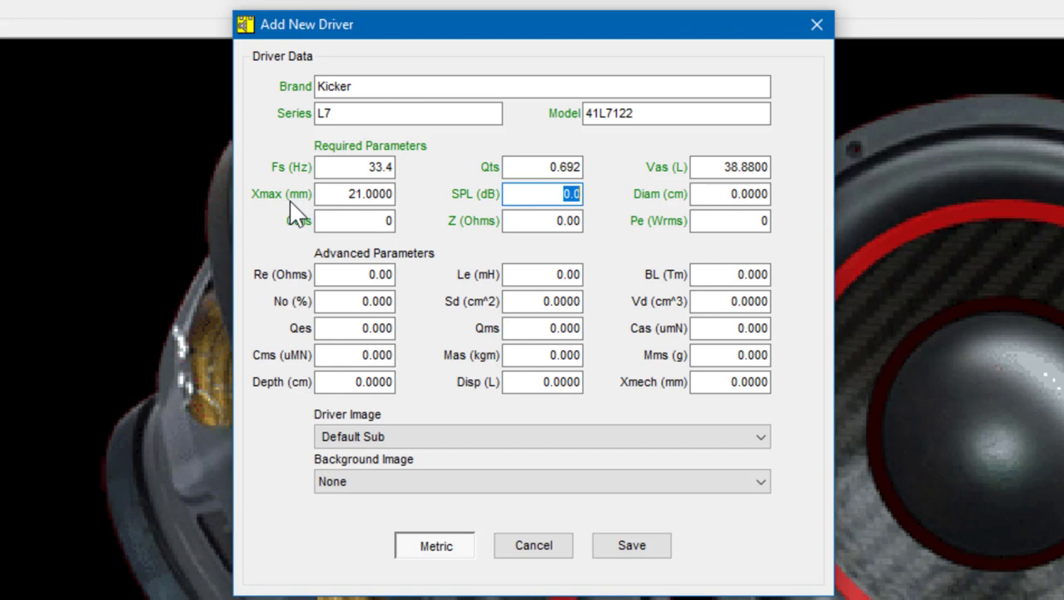
{"action": "type", "text": "84.89"}
{"action": "key", "text": "Tab"}
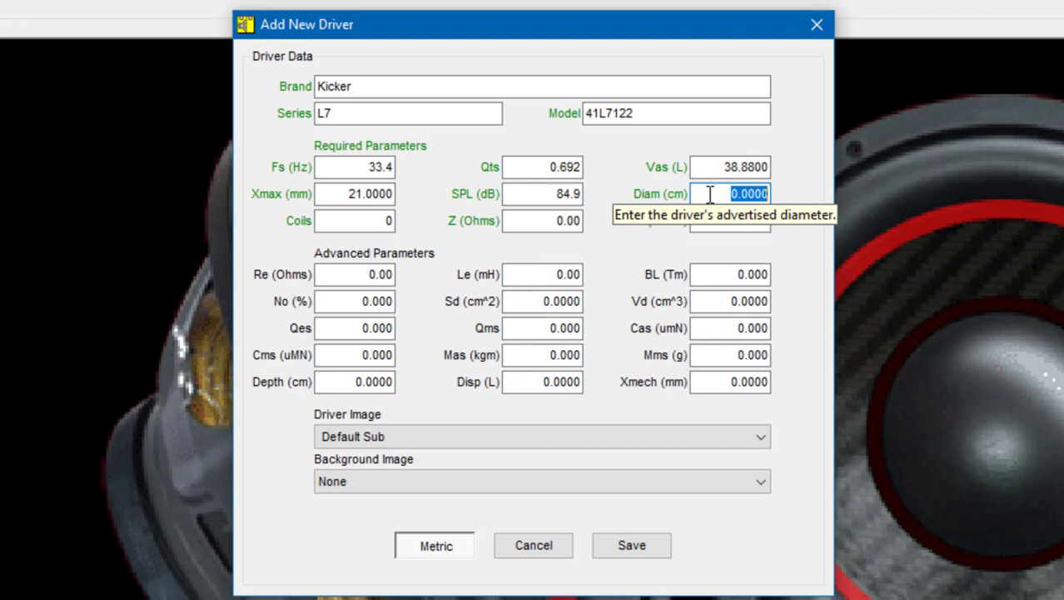
- Switch the driver data back to imperial units and set the diameter to 12 in
{"action": "left_click", "coordinate": [433, 547]}
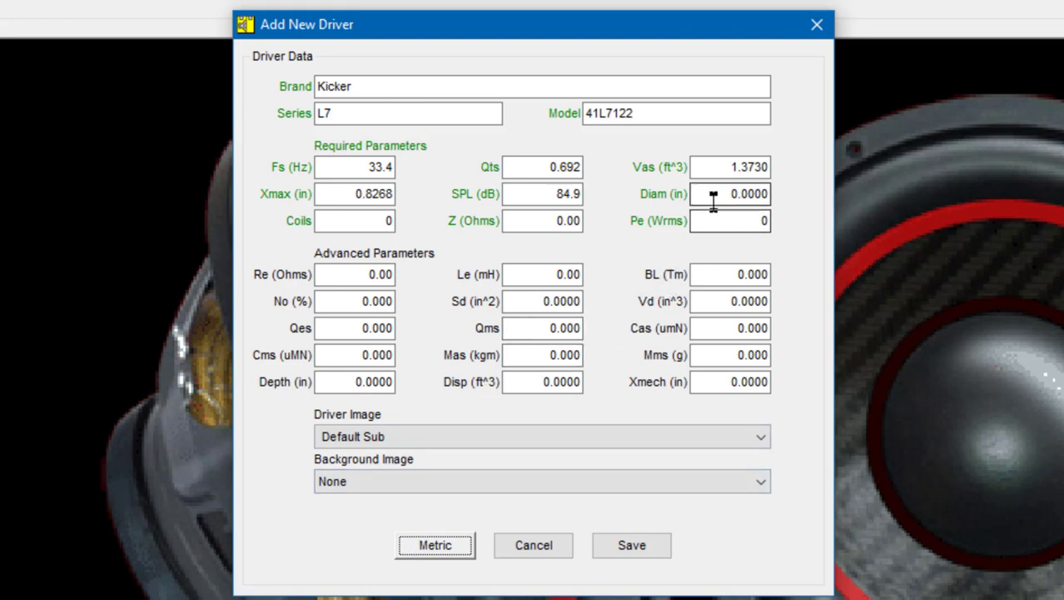
{"action": "left_click_drag", "start_coordinate": [713, 194], "coordinate": [802, 199]}
{"action": "type", "text": "12"}
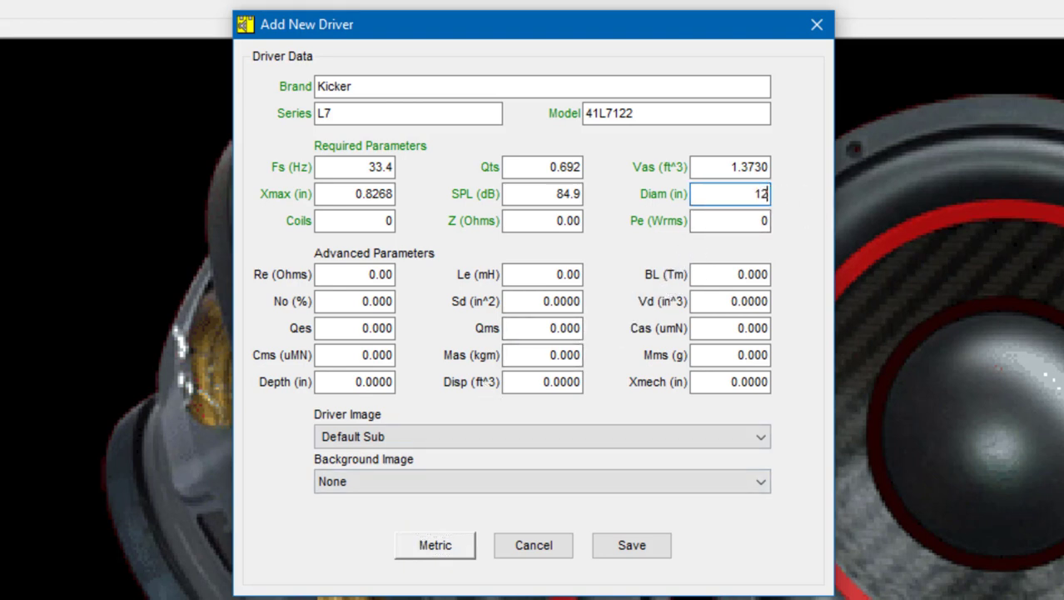
{"action": "key", "text": "Tab"}
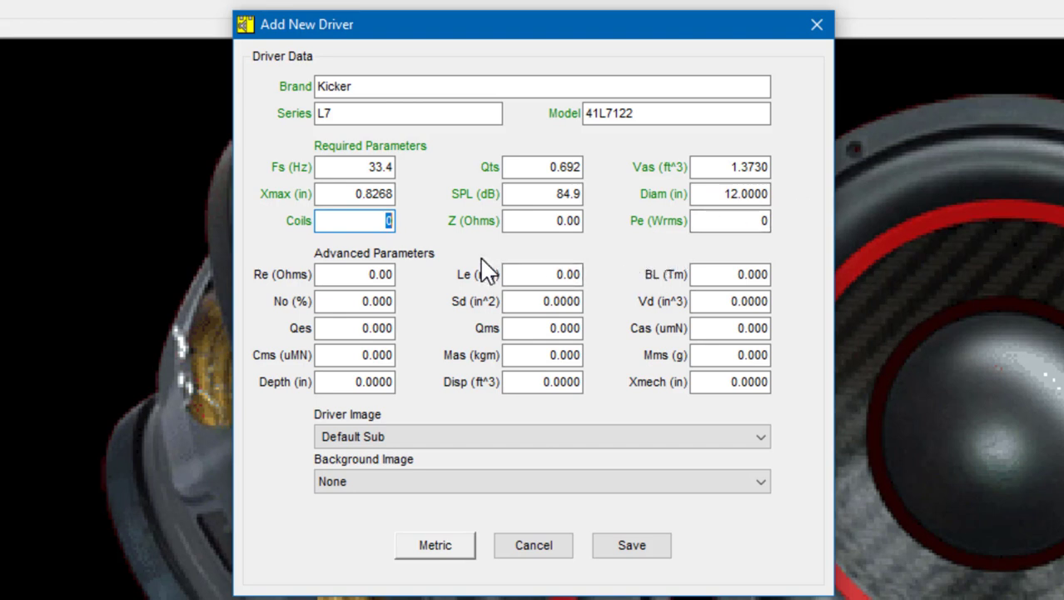
- Set the driver to 2 coils with an impedance of 2 ohms each and a Pe of 900 W RMS
{"action": "type", "text": "2"}
{"action": "left_click", "coordinate": [520, 219]}
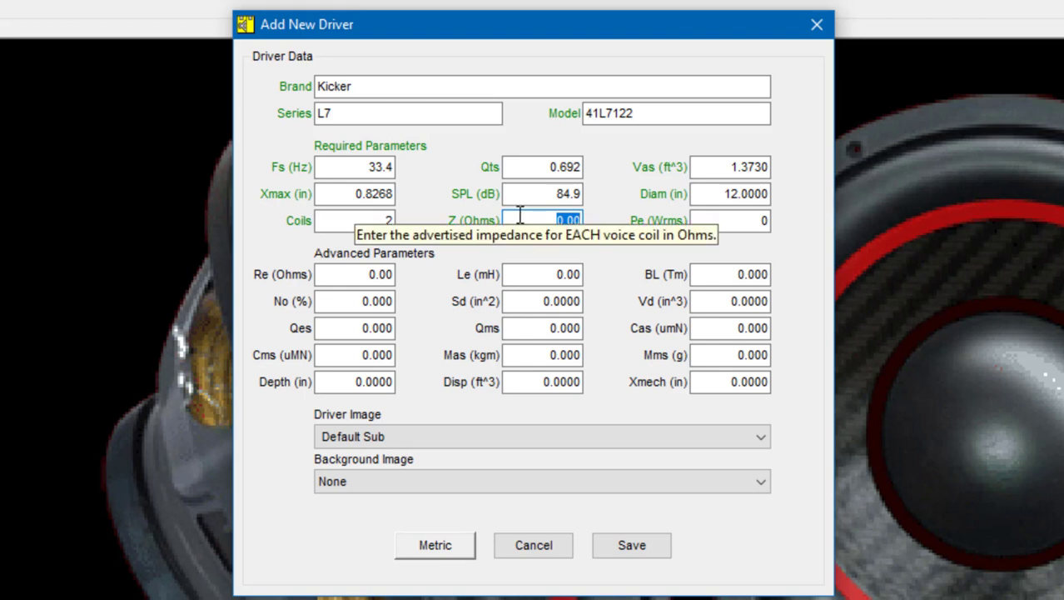
{"action": "type", "text": "2"}
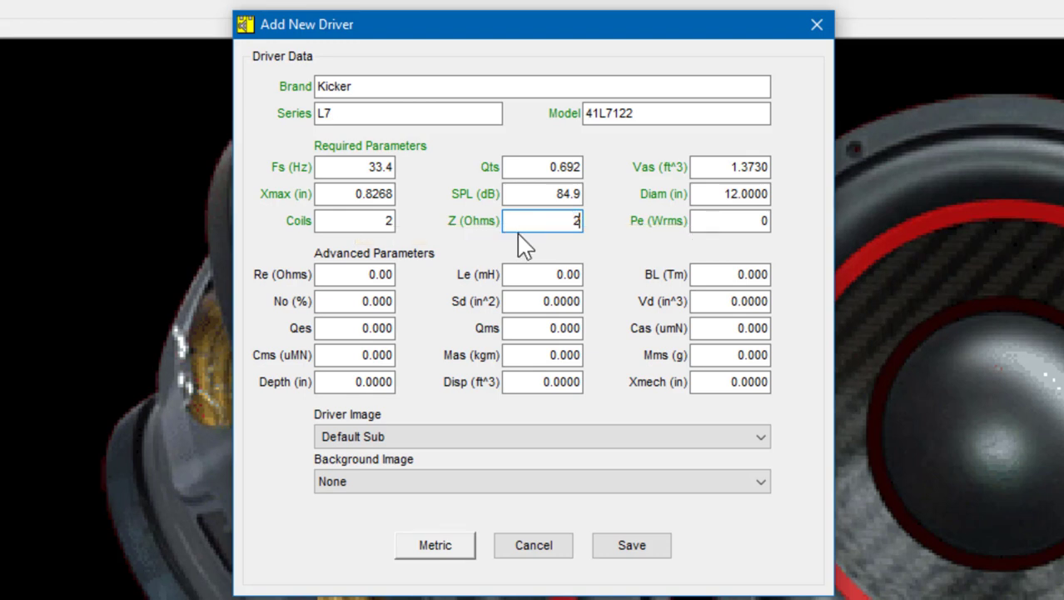
{"action": "key", "text": "Tab"}
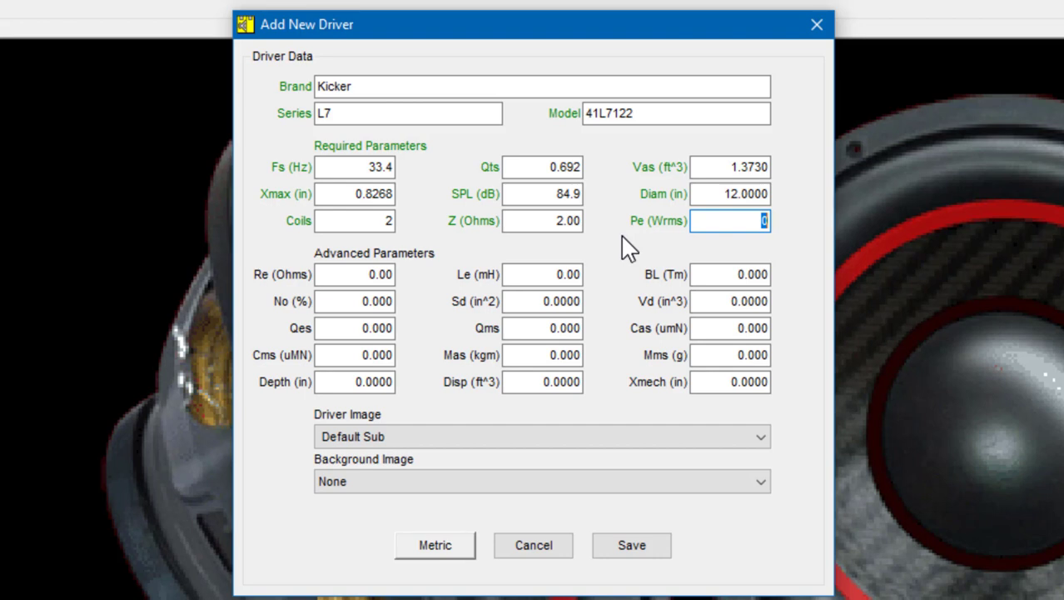
{"action": "type", "text": "900"}
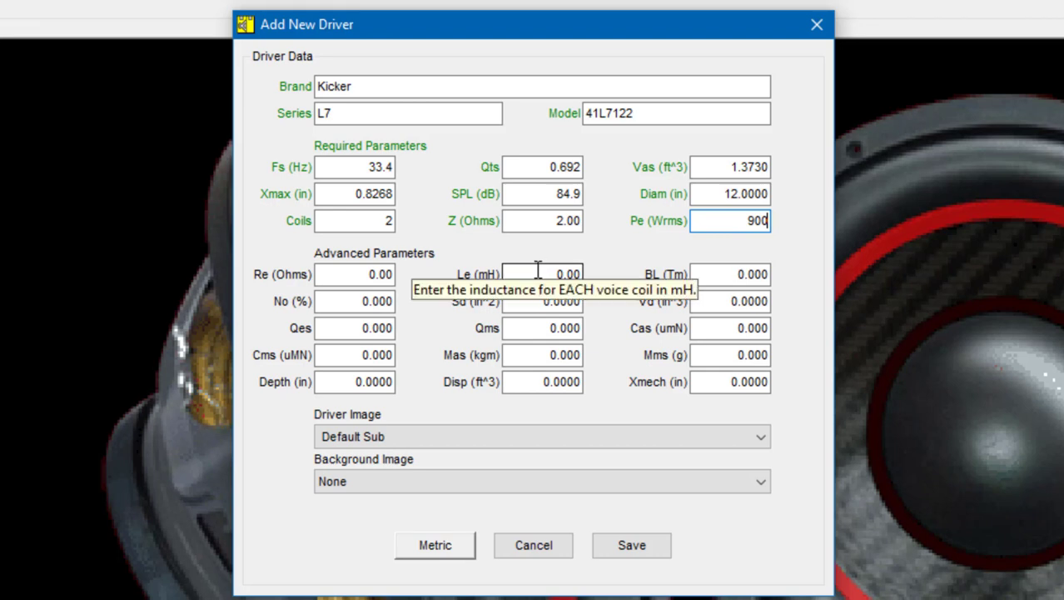
- Set the advanced parameters Qes to 0.736 and Qms to 11.52
{"action": "left_click", "coordinate": [398, 325]}
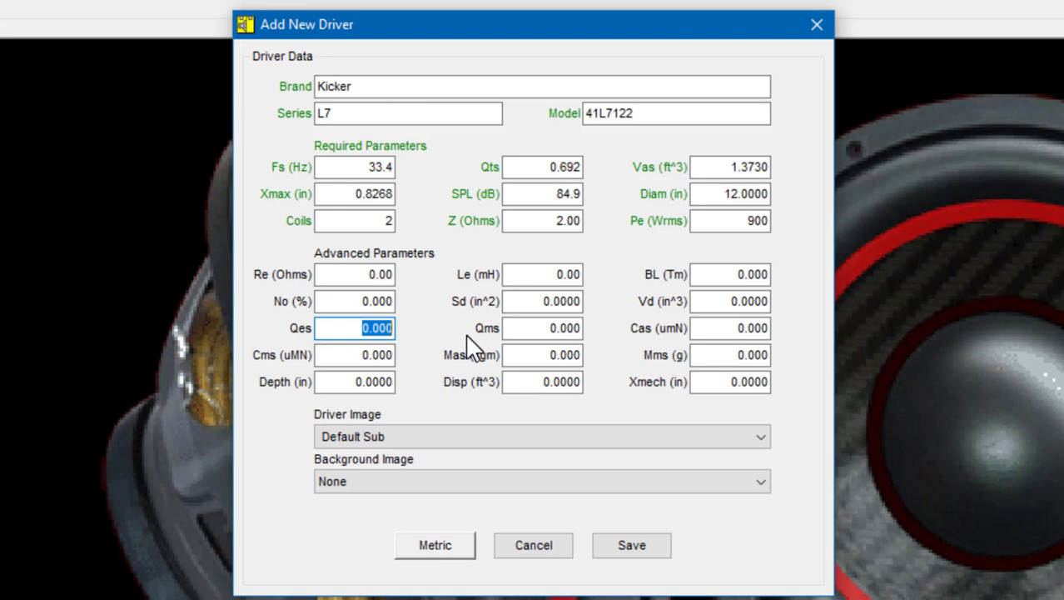
{"action": "type", "text": ".736"}
{"action": "key", "text": "Tab"}
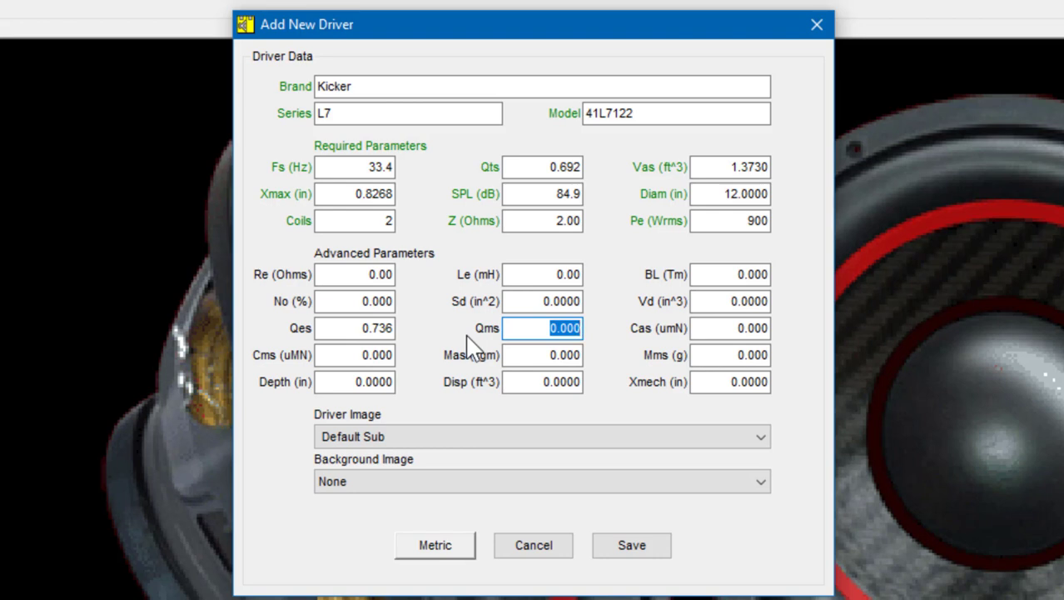
{"action": "type", "text": "11.52"}
{"action": "key", "text": "Tab"}
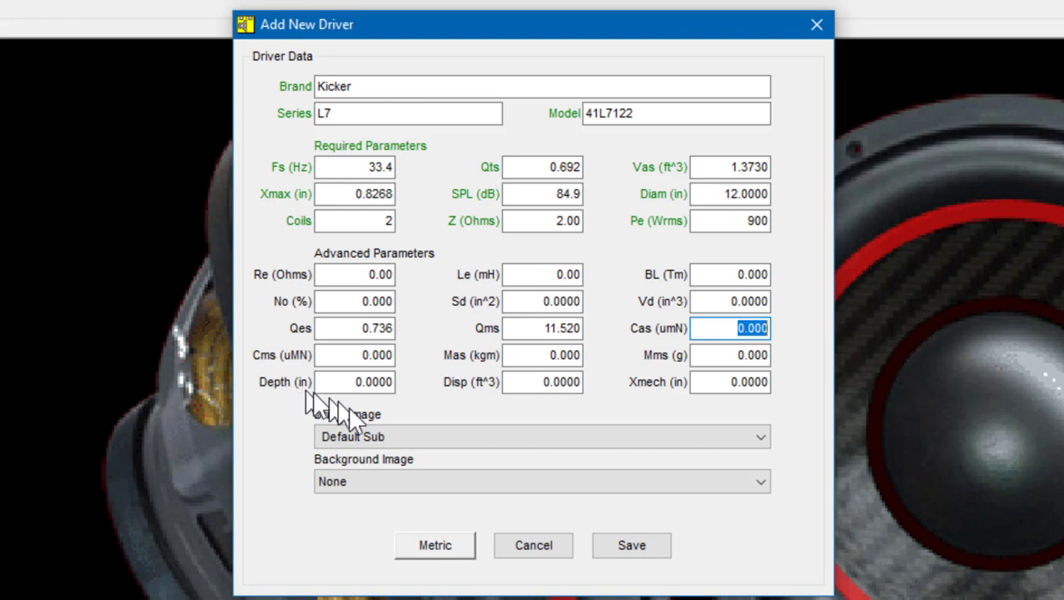
- Switch the driver data to metric units and set the mounting depth to 20 cm
{"action": "left_click", "coordinate": [437, 548]}
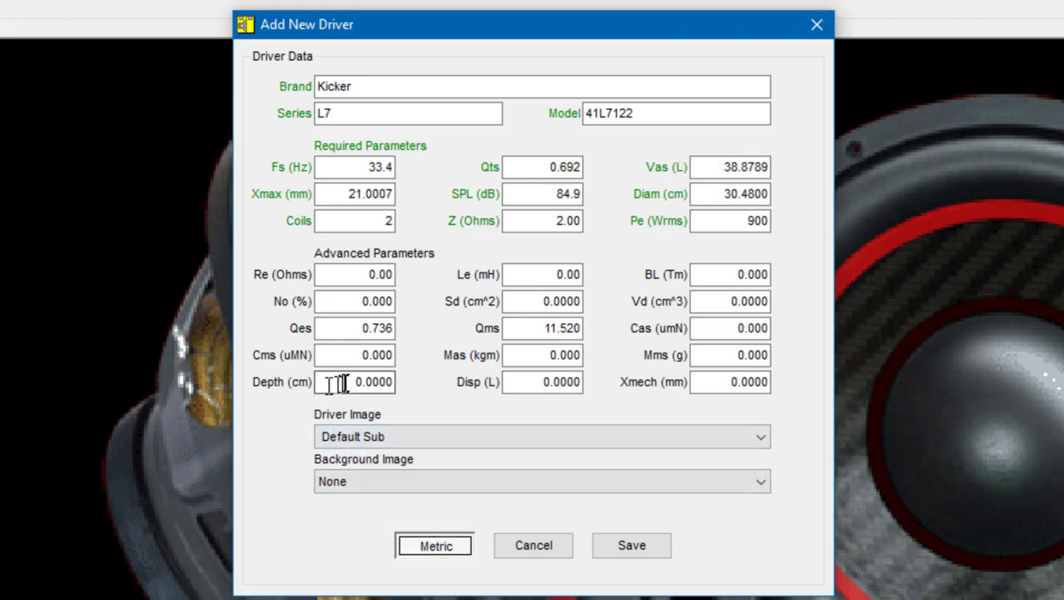
{"action": "left_click_drag", "start_coordinate": [337, 382], "coordinate": [412, 383]}
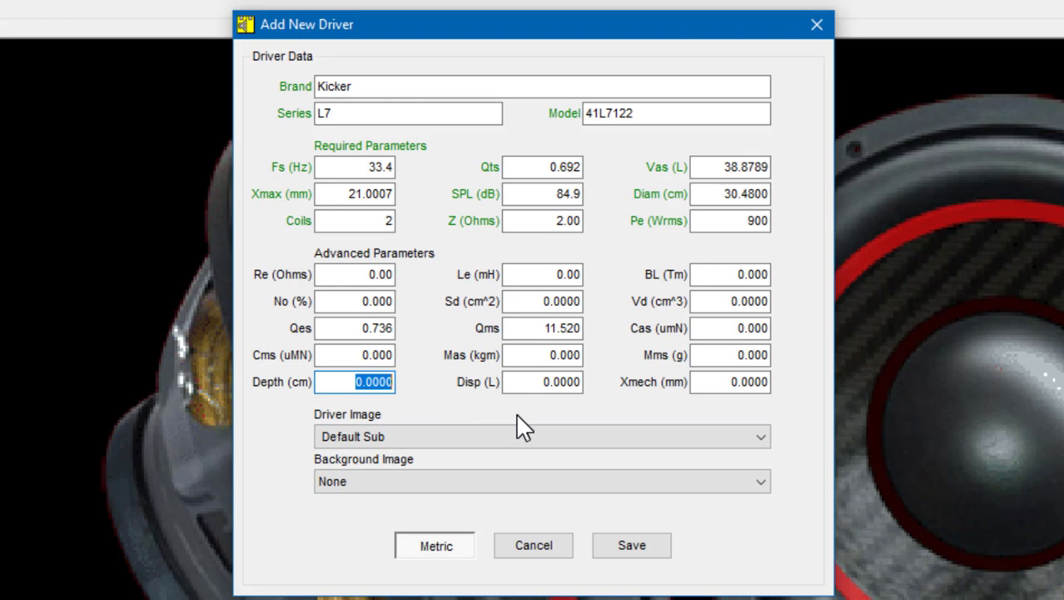
{"action": "type", "text": "20"}
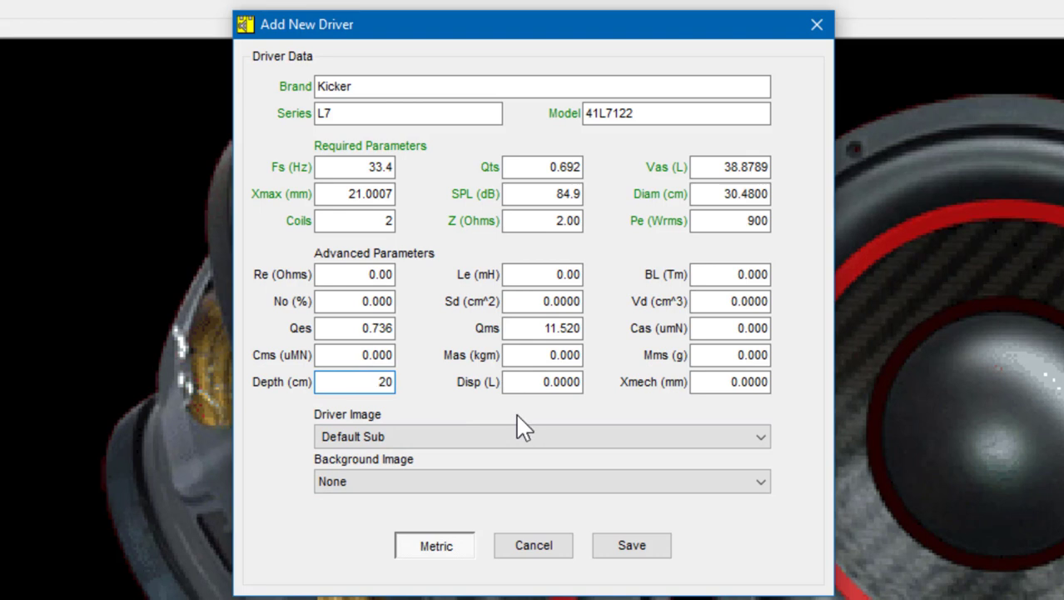
{"action": "key", "text": "Tab"}
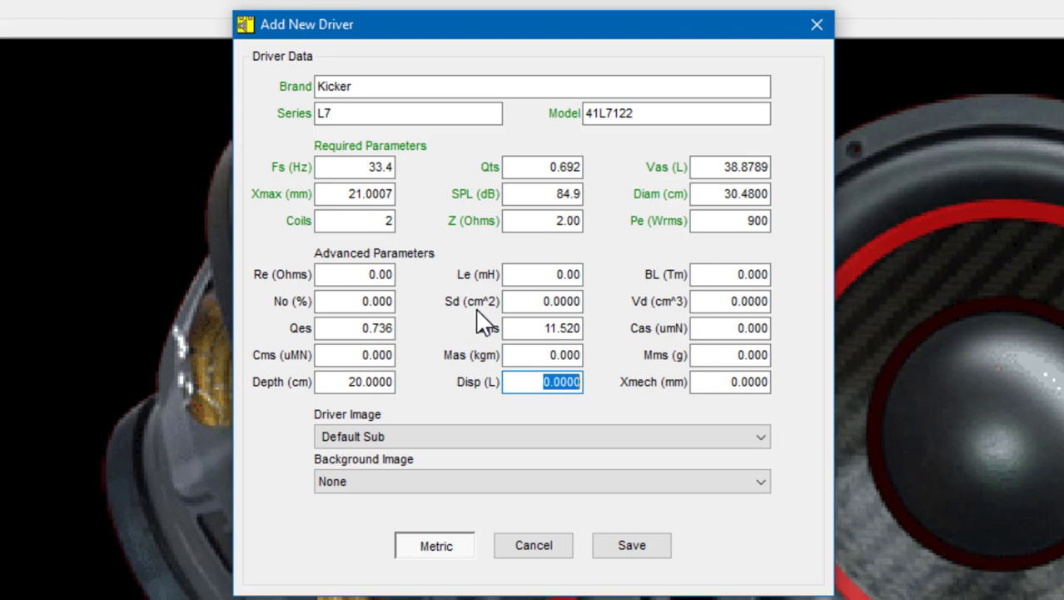
- Set the driver's Sd to 635 cm^2 and save the new driver
{"action": "left_click", "coordinate": [518, 302]}
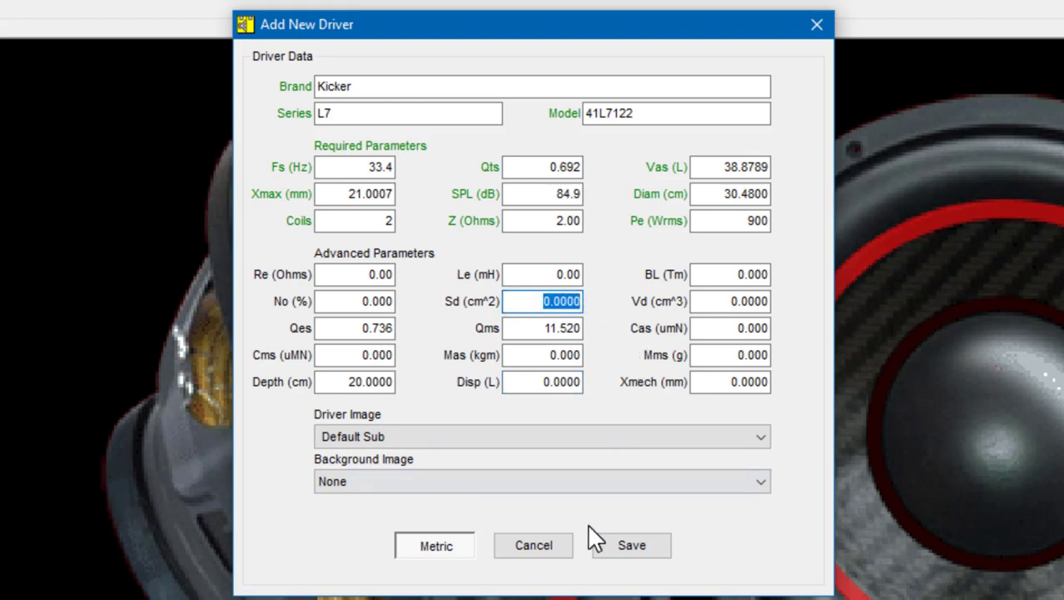
{"action": "type", "text": "635"}
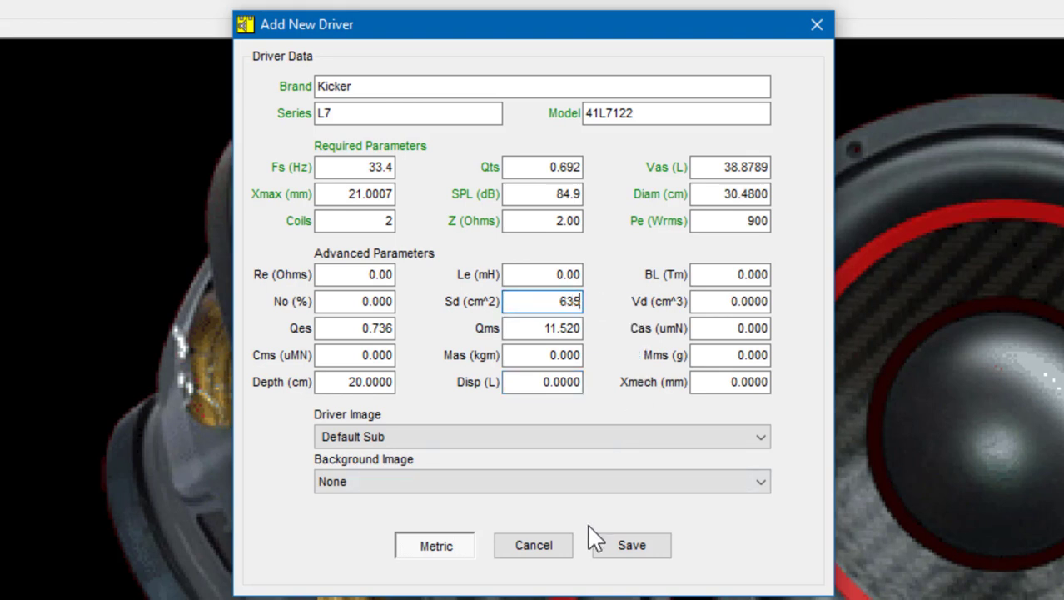
{"action": "key", "text": "Tab"}
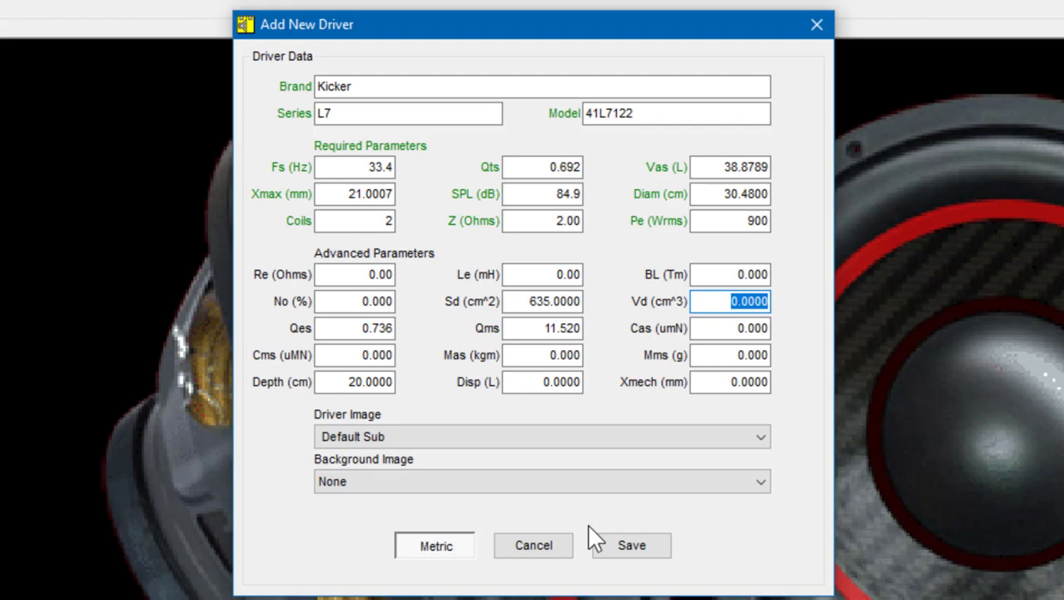
{"action": "left_click", "coordinate": [621, 543]}
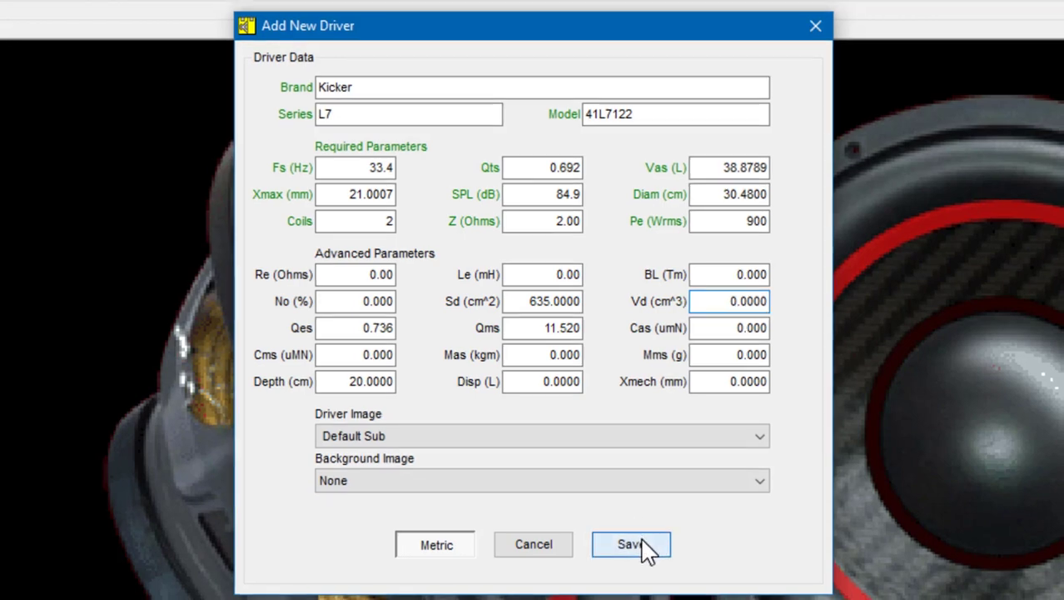